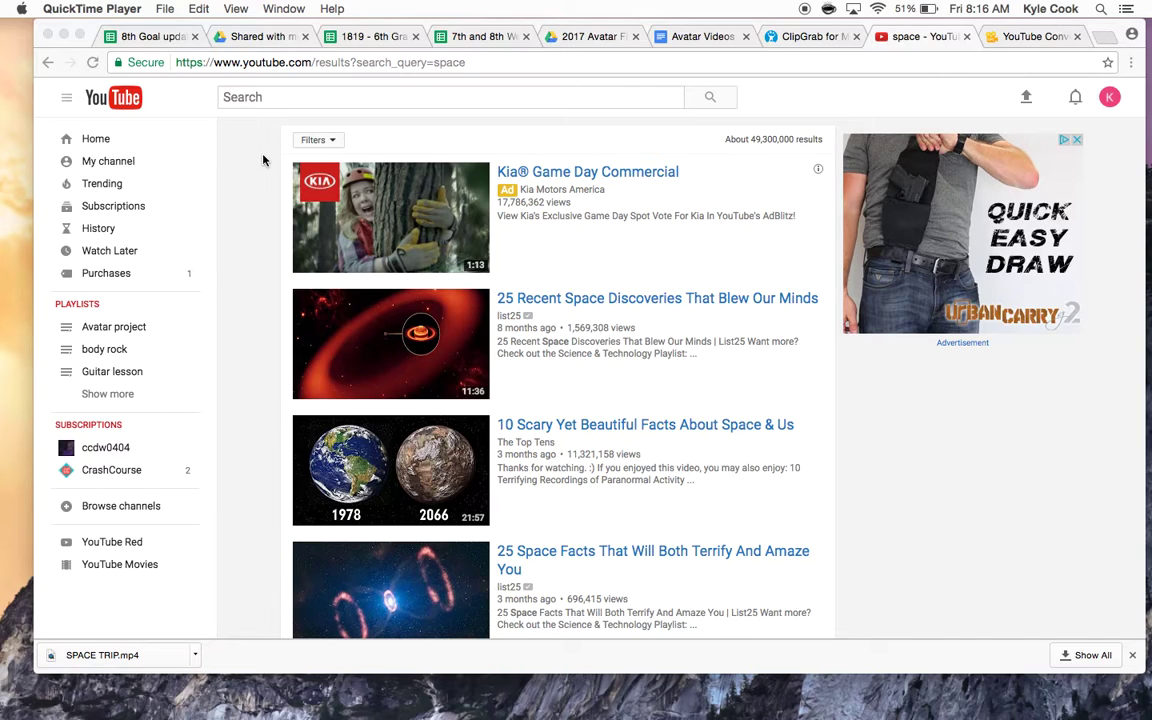
Search YouTube for 'green screen backgrounds', browse the results, and show the search filter options.
click(256, 104)
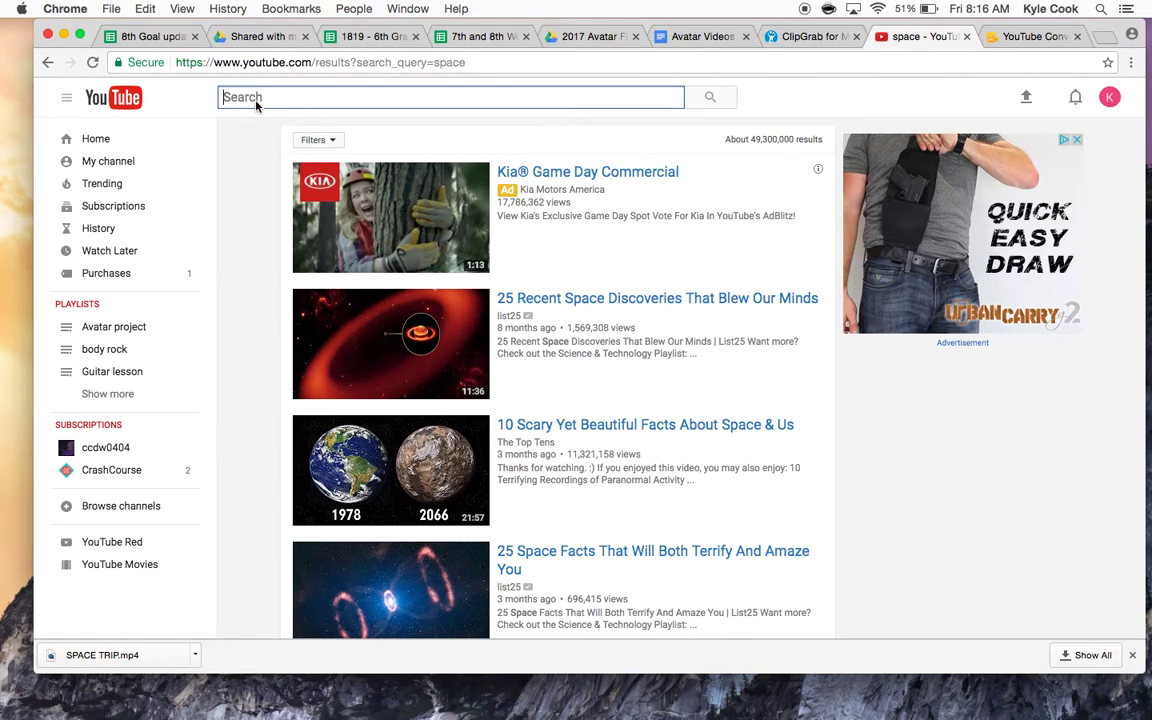
text(green )
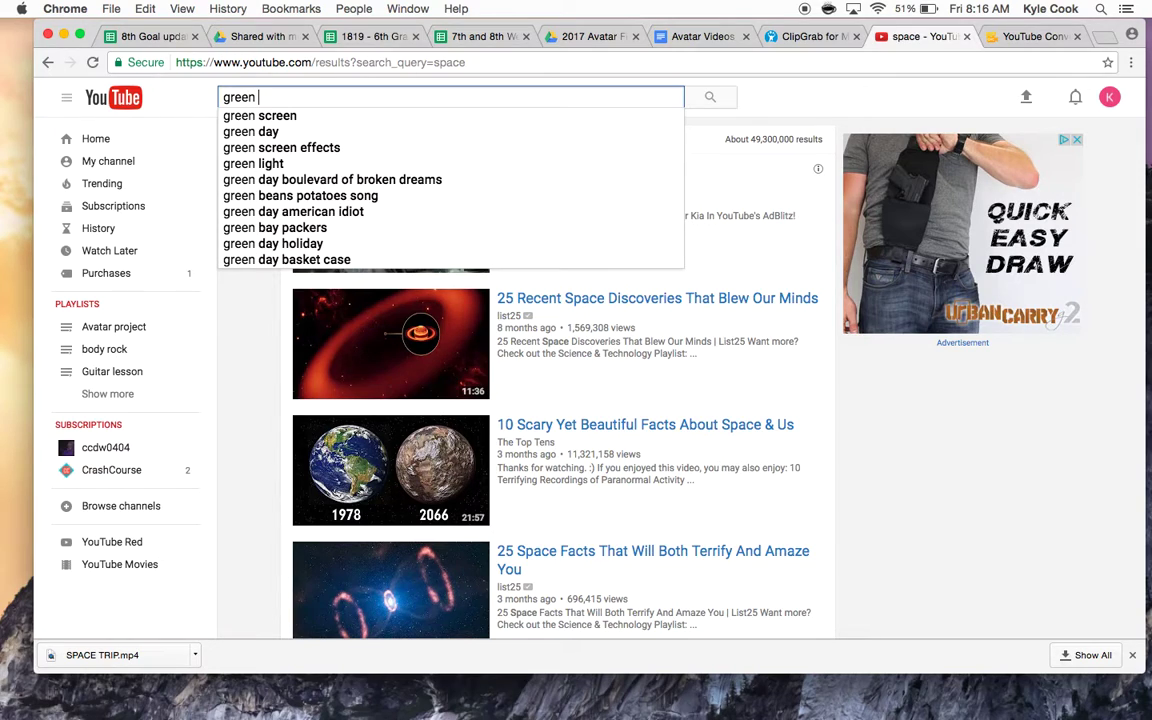
text(screen)
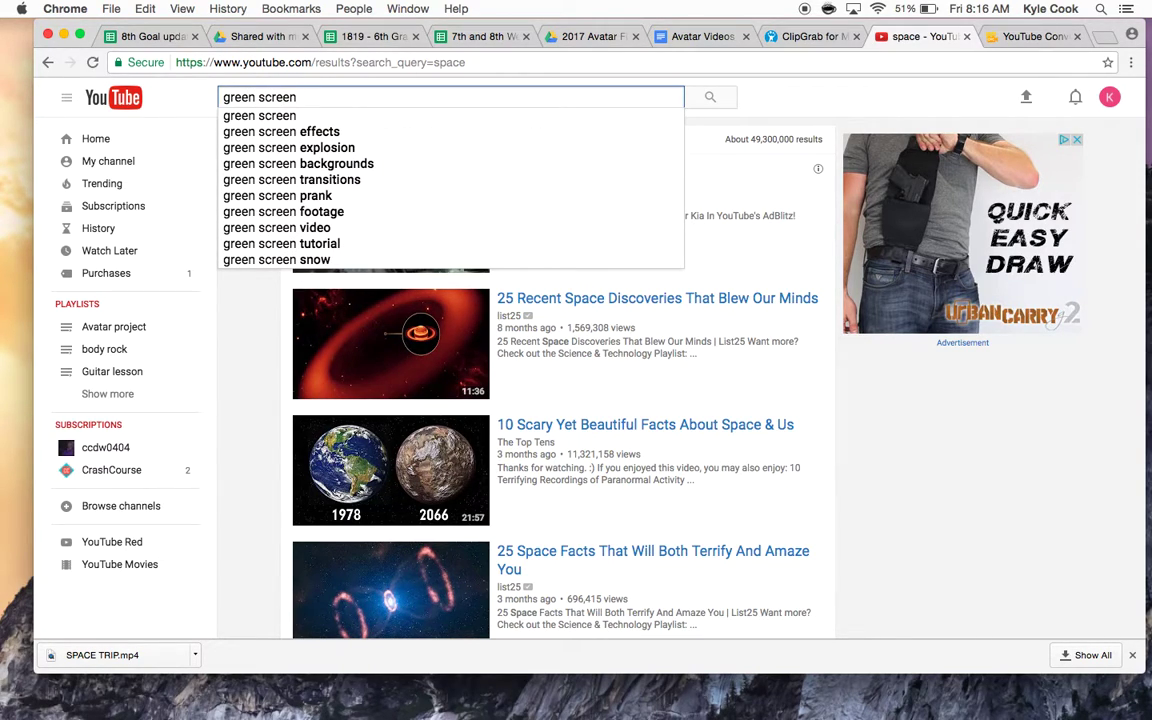
click(236, 163)
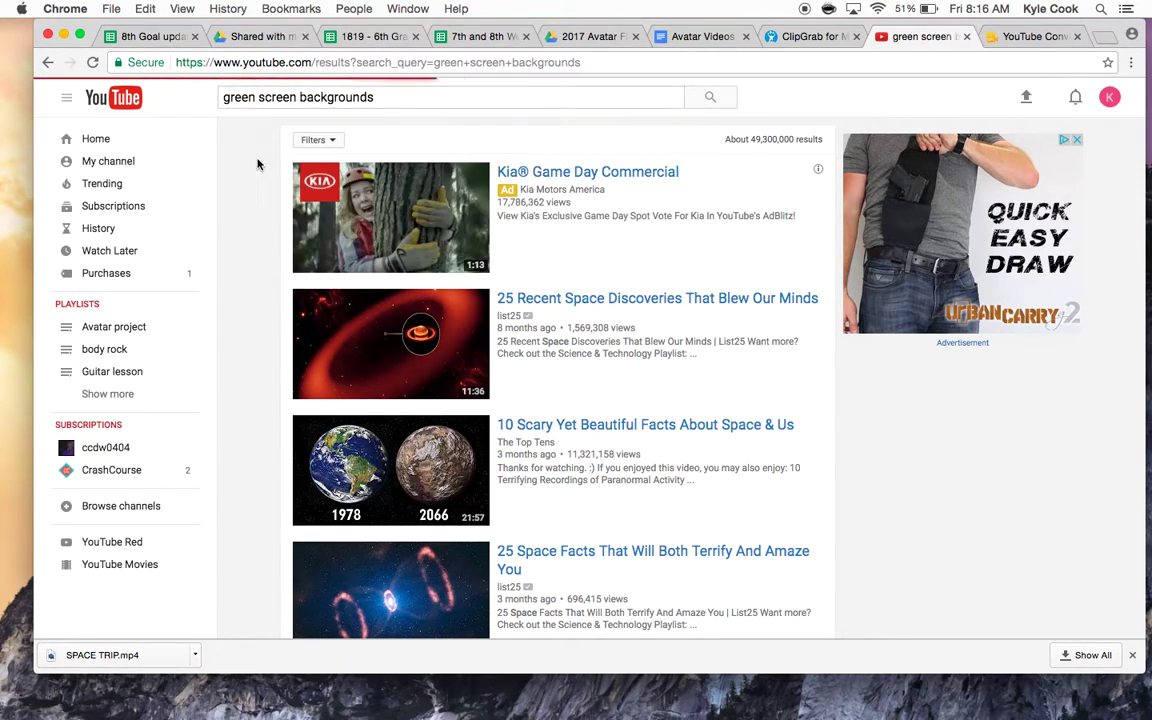
scroll(361, 297, down, 1)
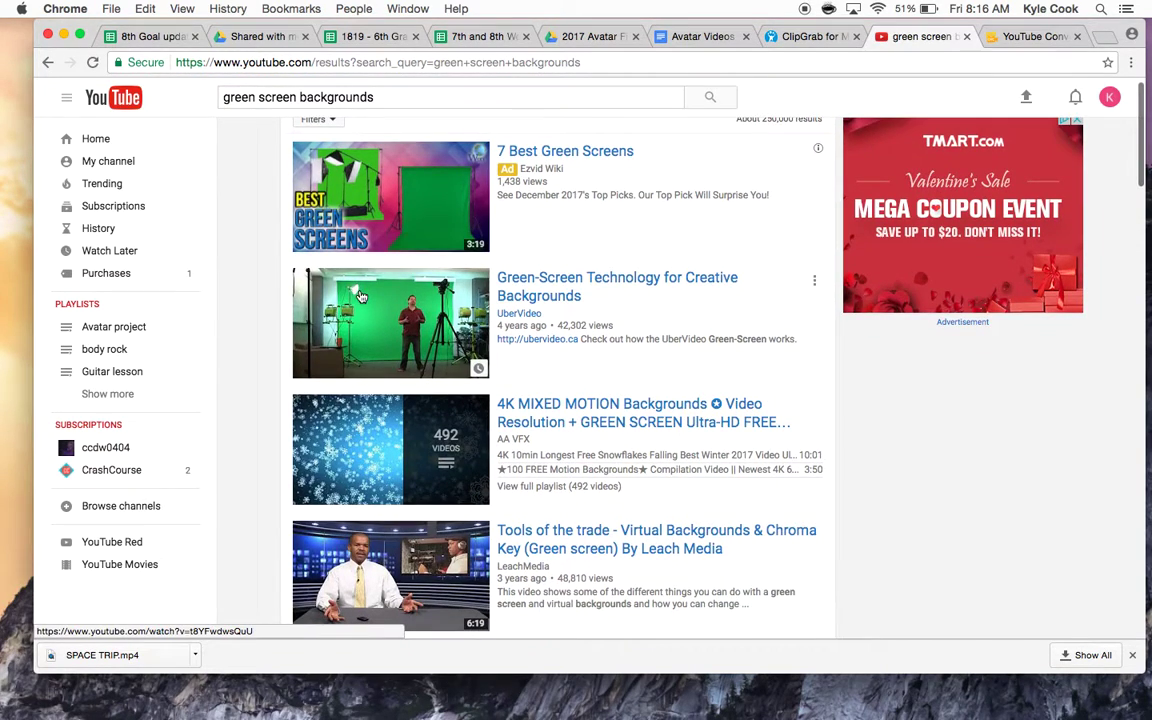
scroll(365, 300, down, 5)
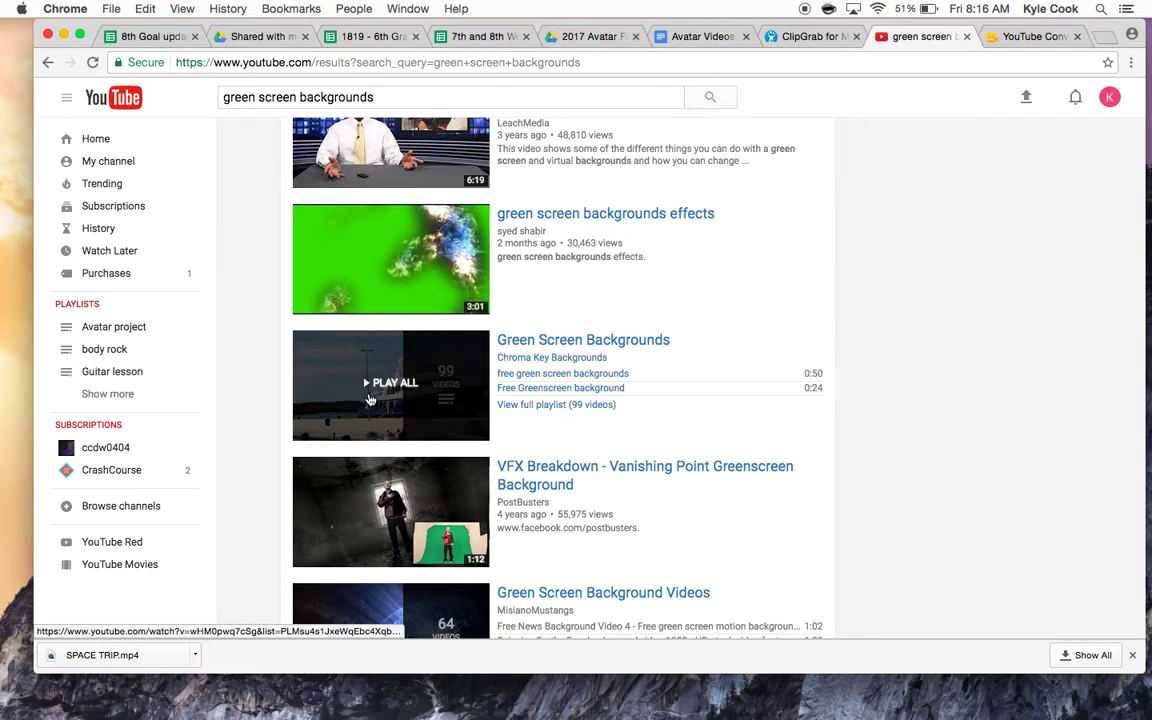
scroll(369, 400, up, 5)
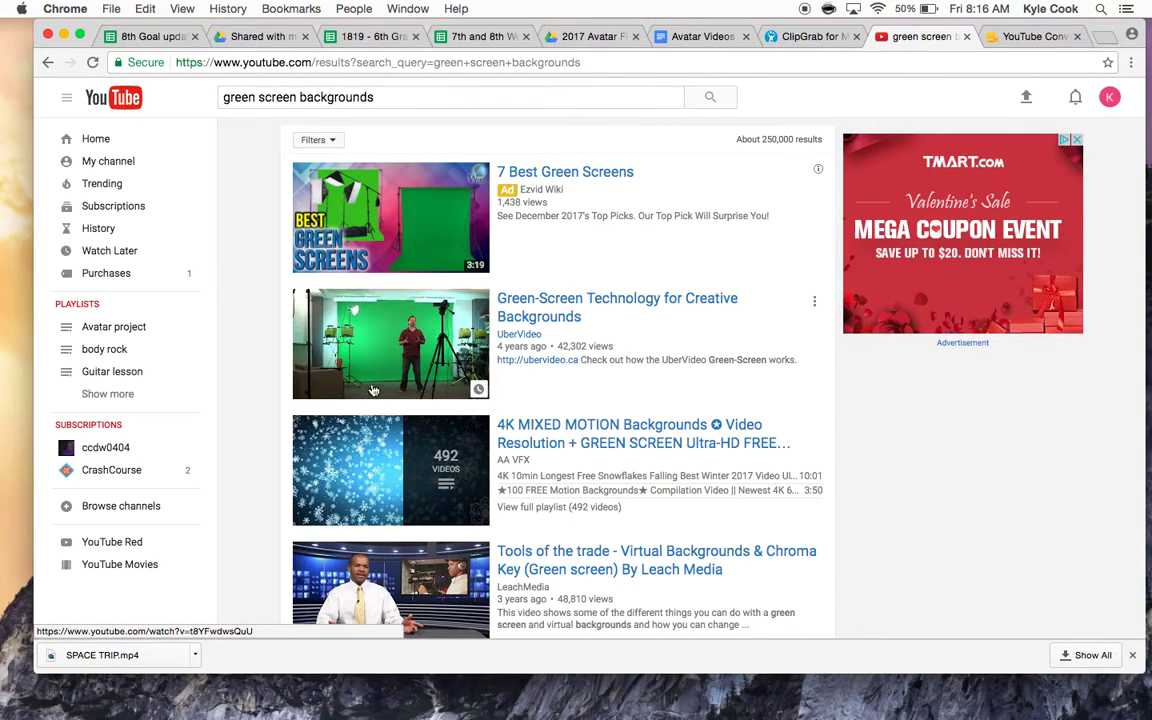
click(334, 142)
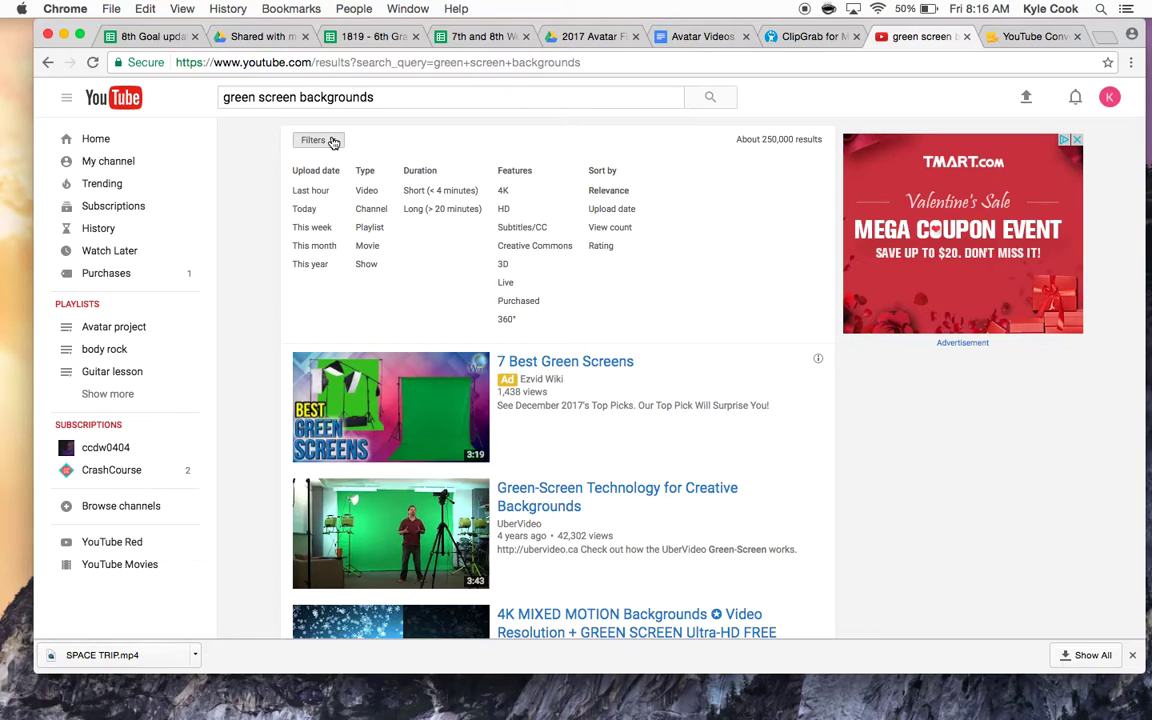
Filter to Creative Commons and open 'River, creek, stream: Background video for green screen (free)'.
click(524, 250)
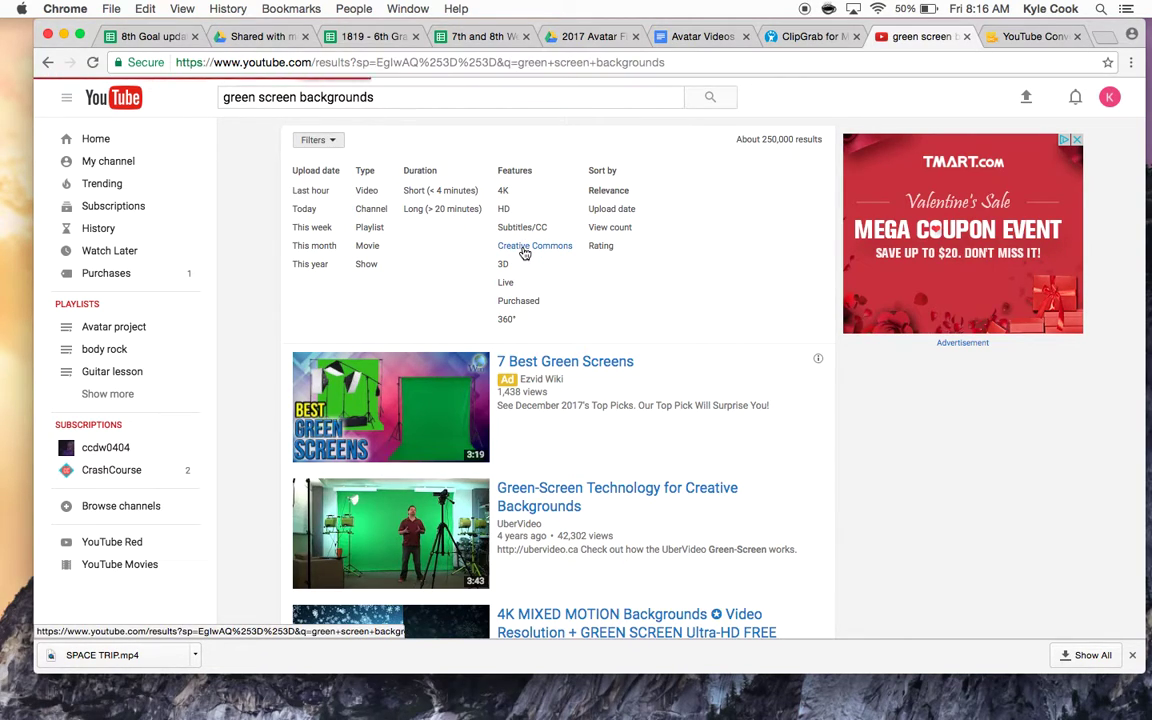
scroll(415, 300, down, 5)
scroll(415, 300, down, 8)
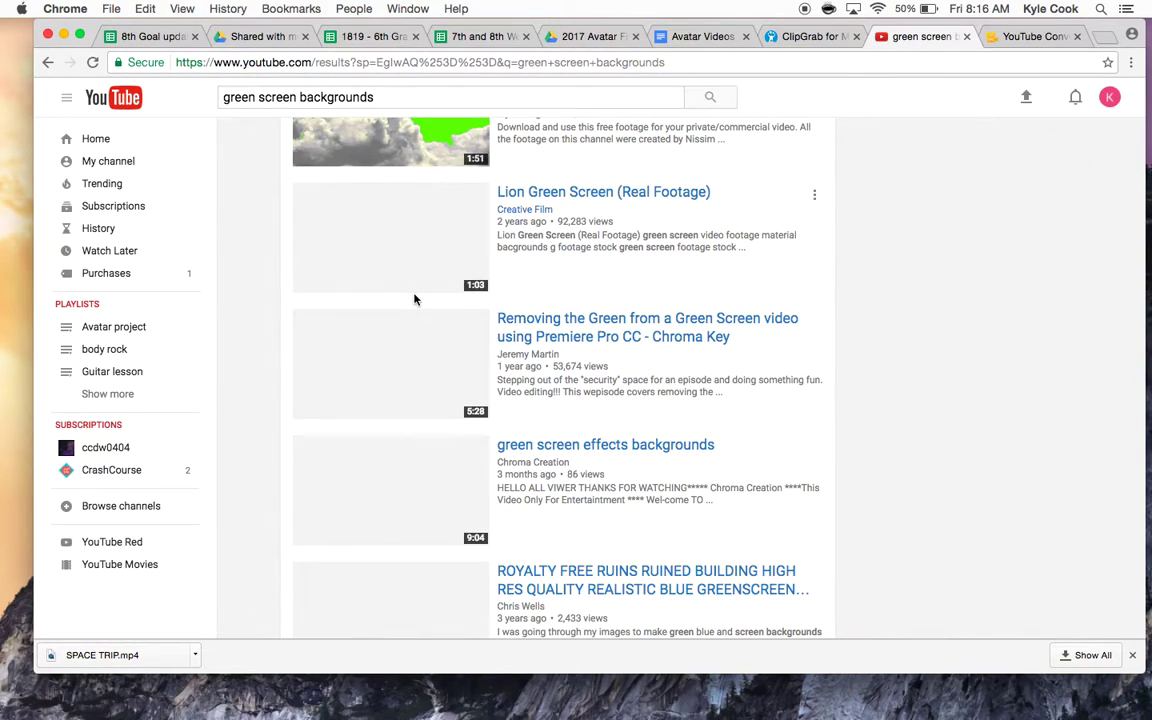
scroll(415, 299, down, 3)
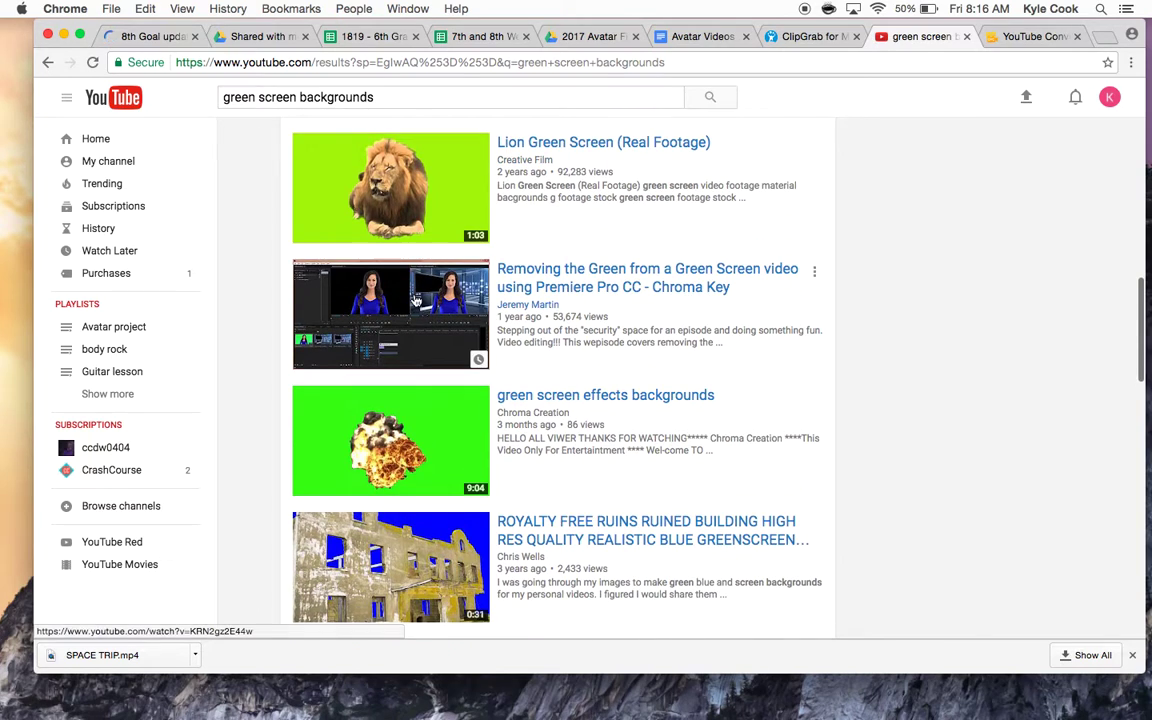
scroll(415, 299, down, 2)
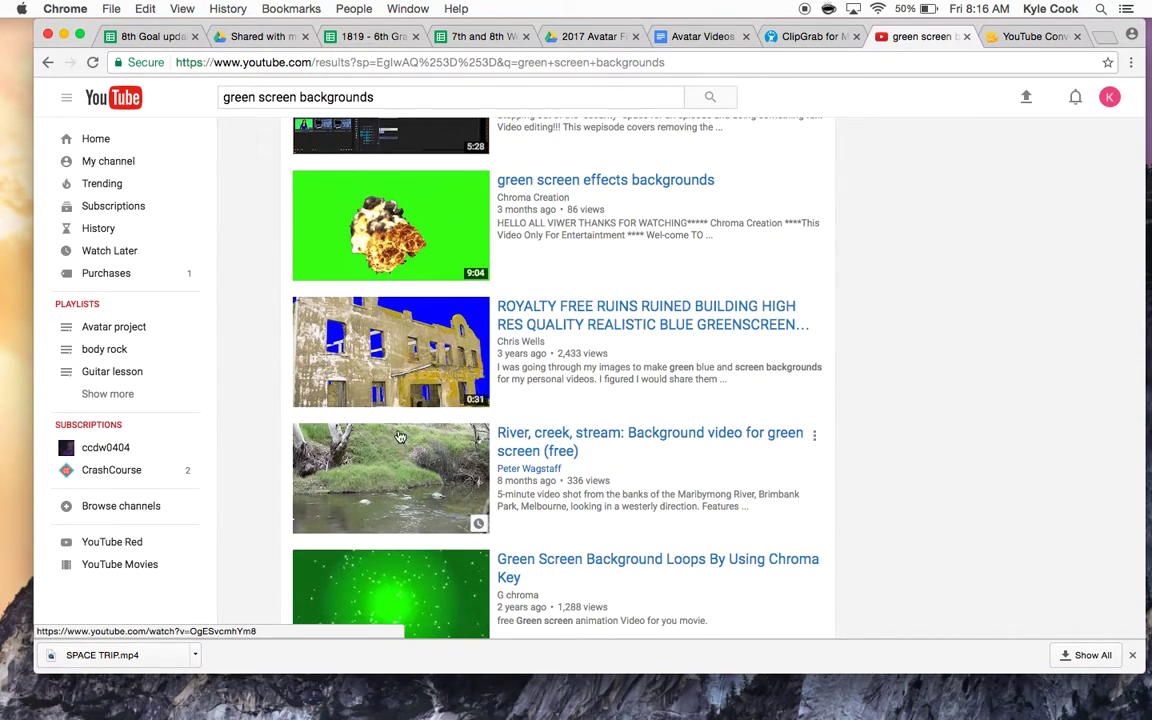
click(398, 470)
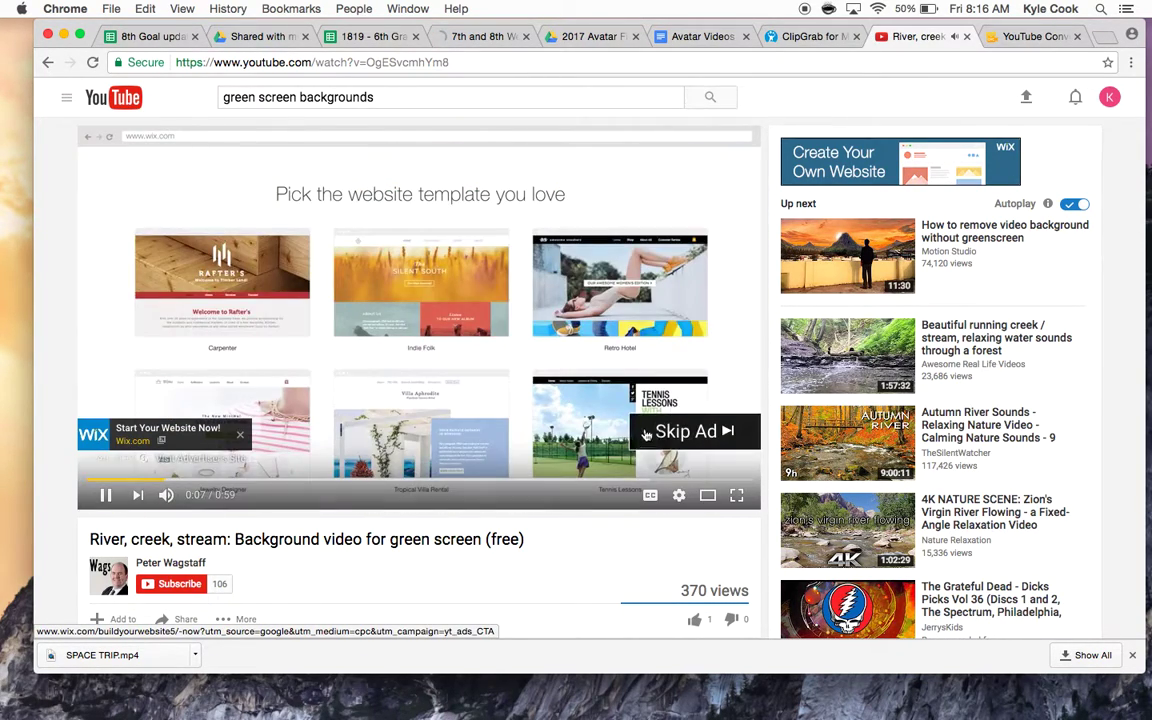
Skip the ad, pause the river video at 0:01, and copy its page address.
click(694, 431)
click(105, 498)
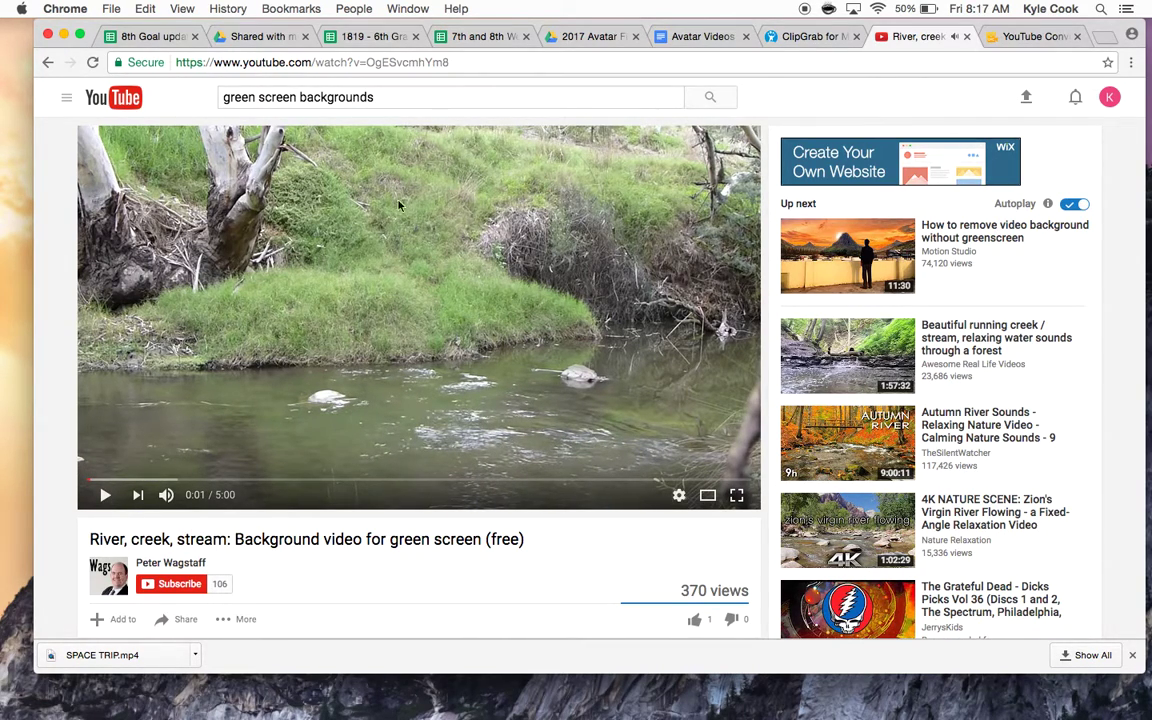
click(287, 66)
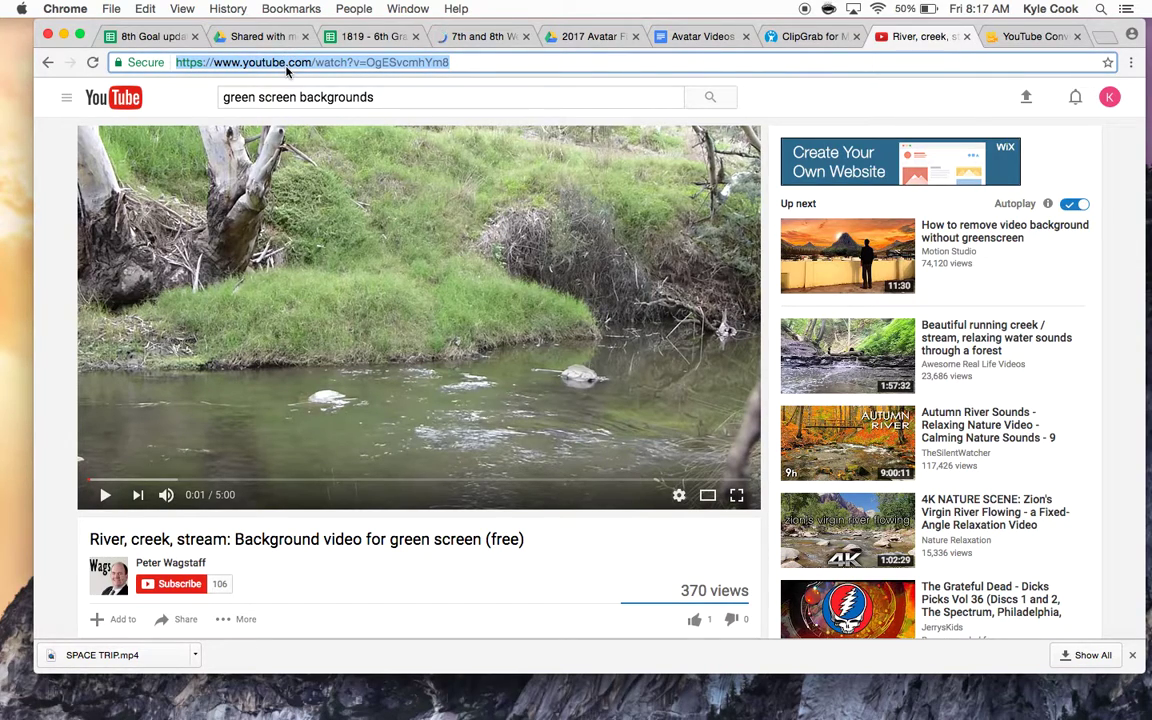
key(super+c)
click(141, 12)
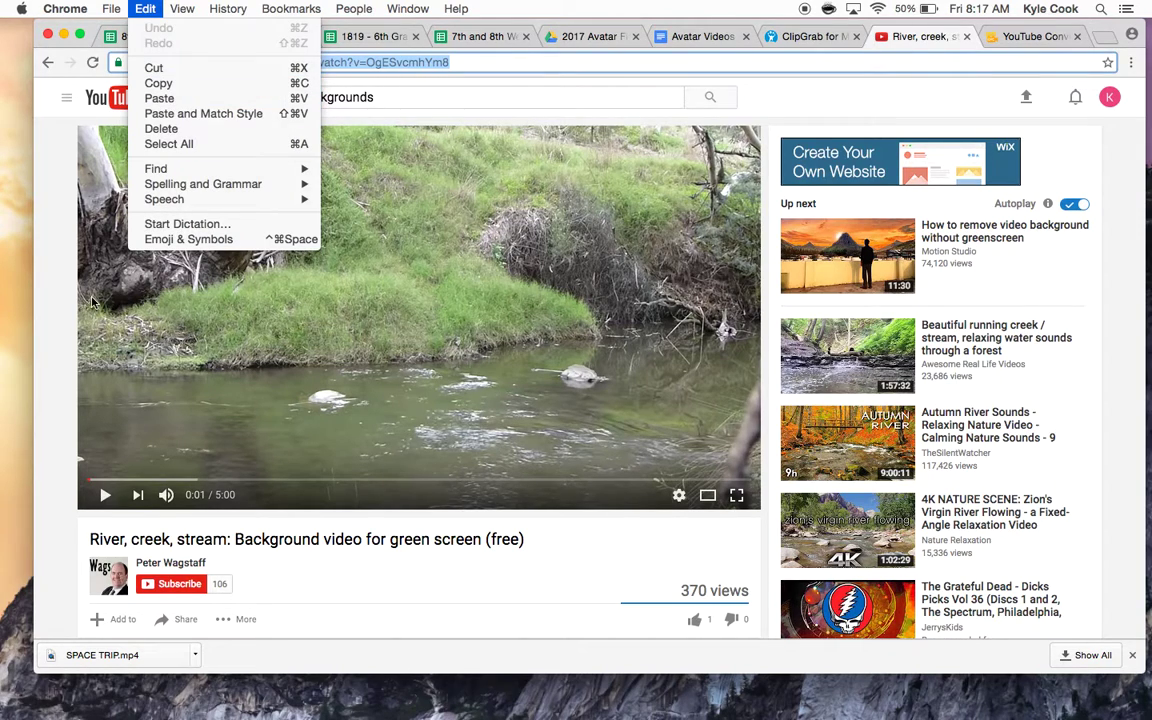
mouse_move(62, 10)
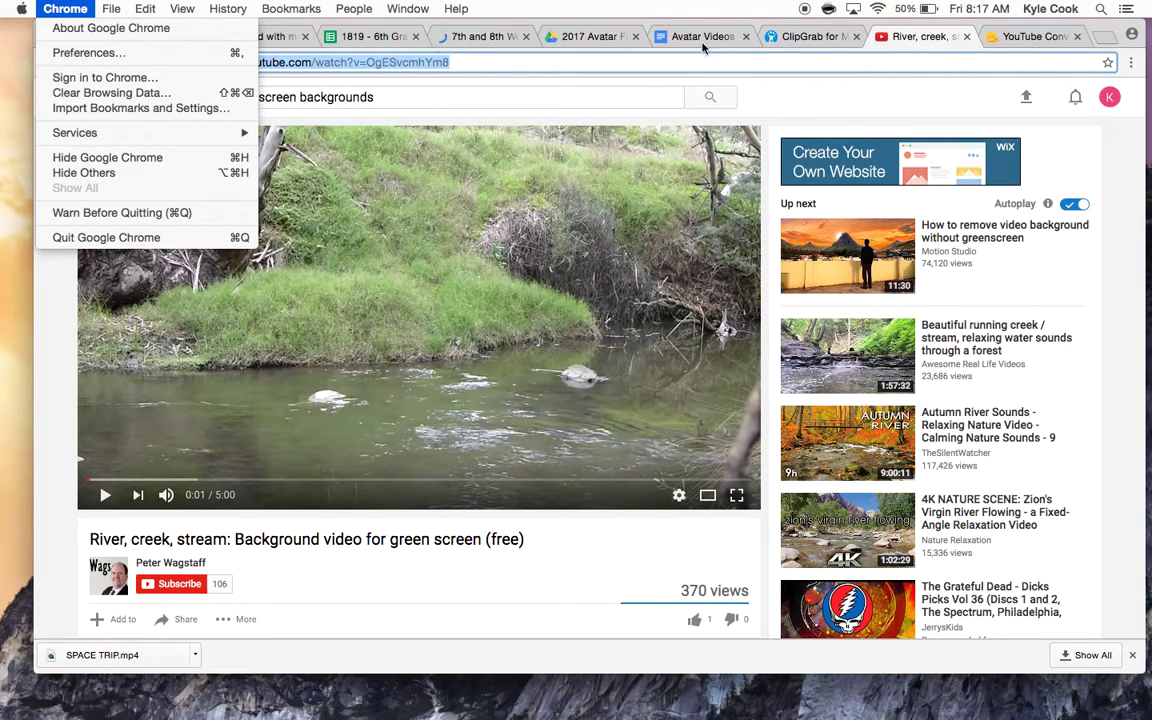
click(1018, 38)
Replace the converter's old link with the river video's address, choose .mp4, and start converting.
click(1018, 38)
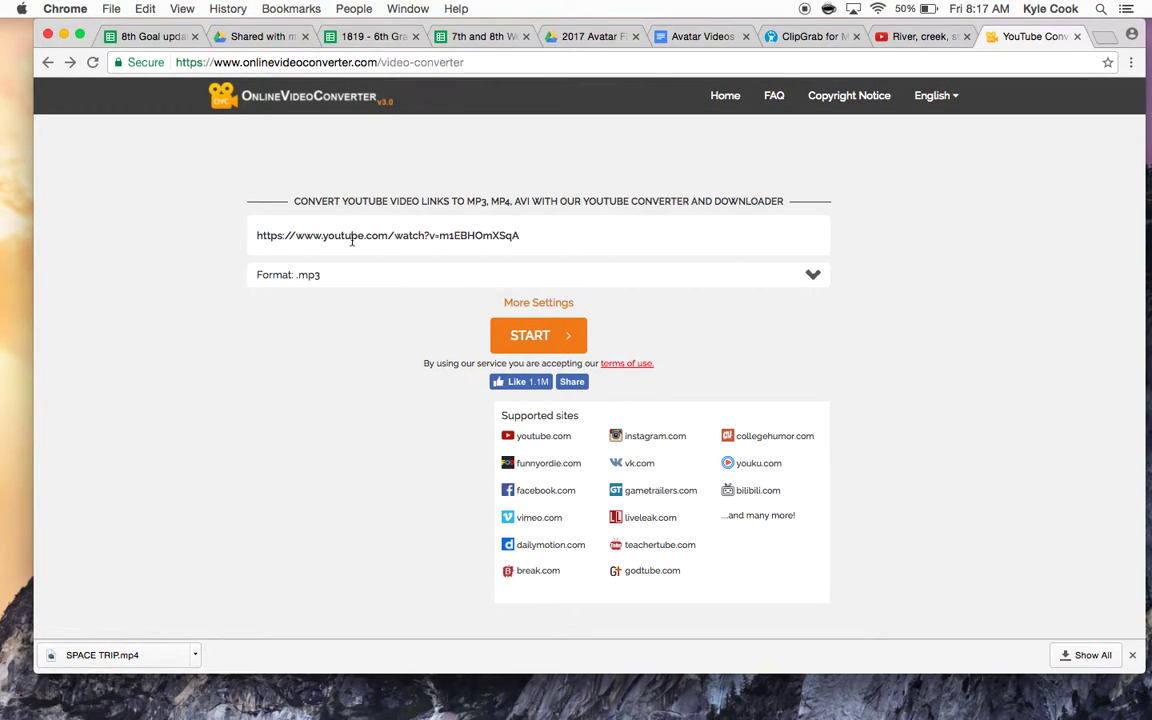
click(318, 235)
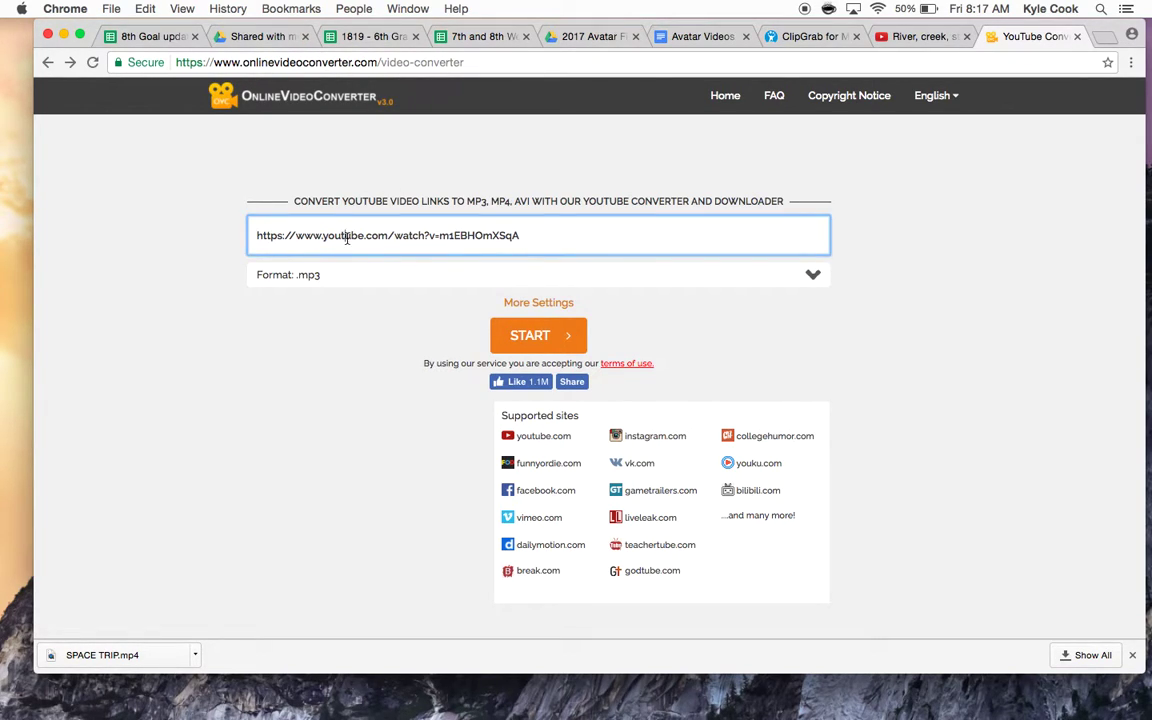
triple_click(347, 238)
key(super+v)
click(811, 280)
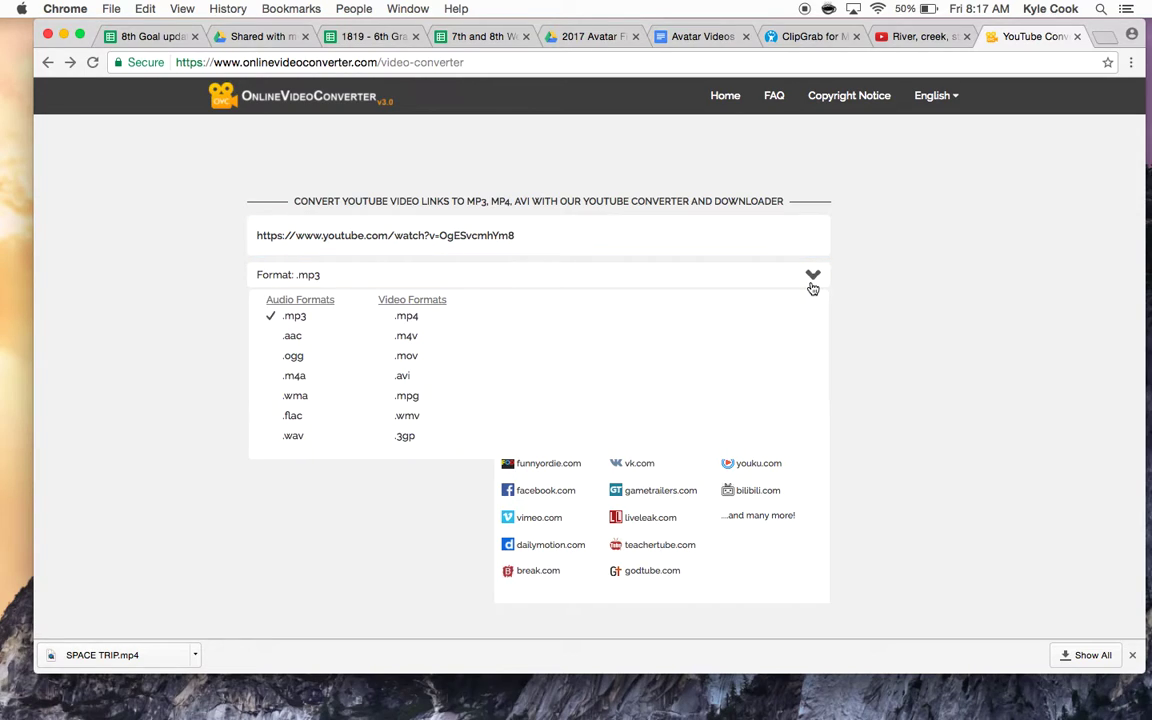
click(408, 318)
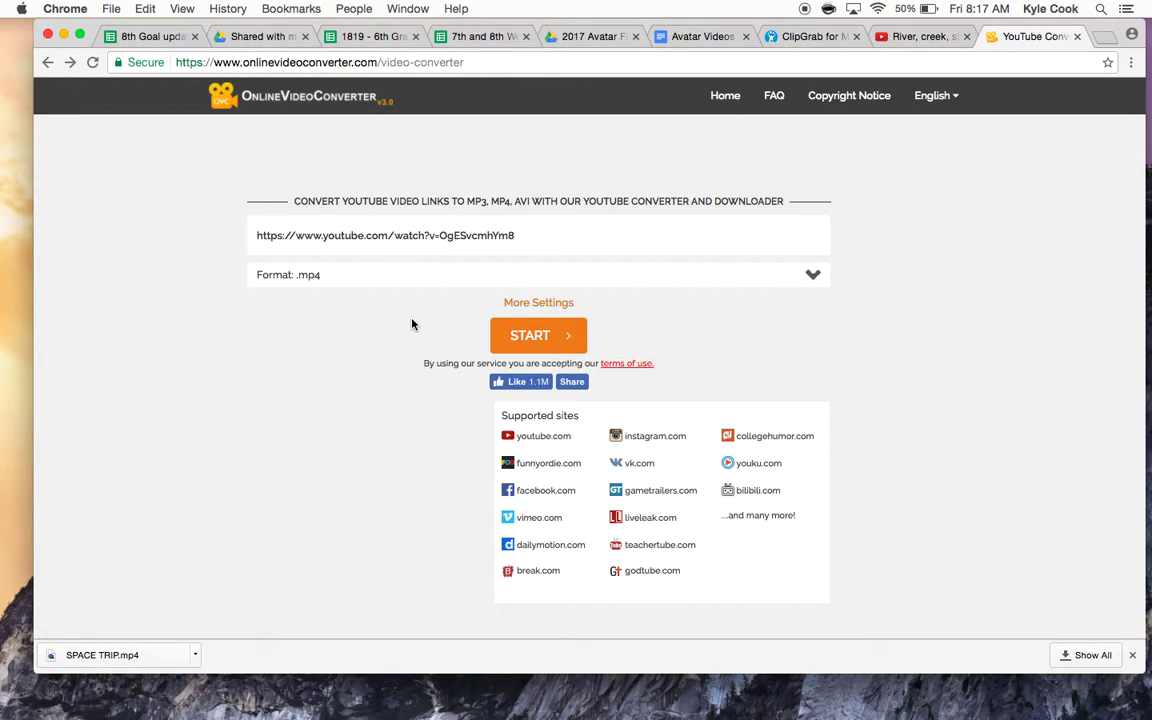
click(555, 337)
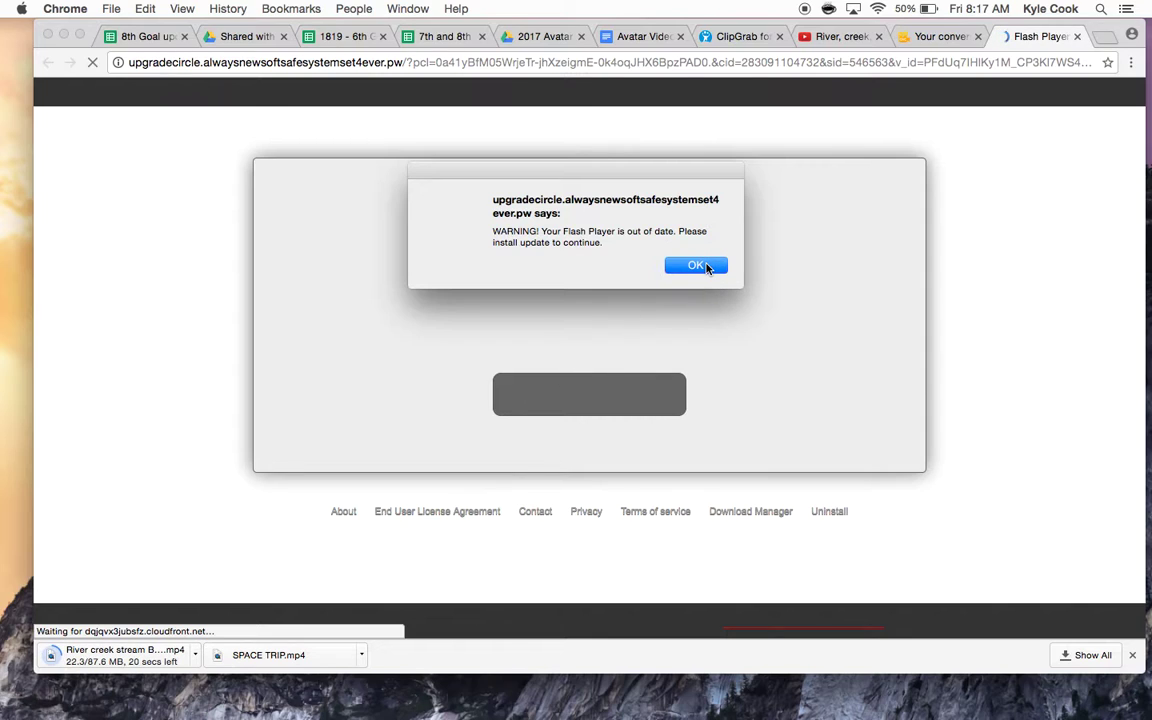
Dismiss the fake Flash Player alert and close its tab, confirming Leave.
click(697, 265)
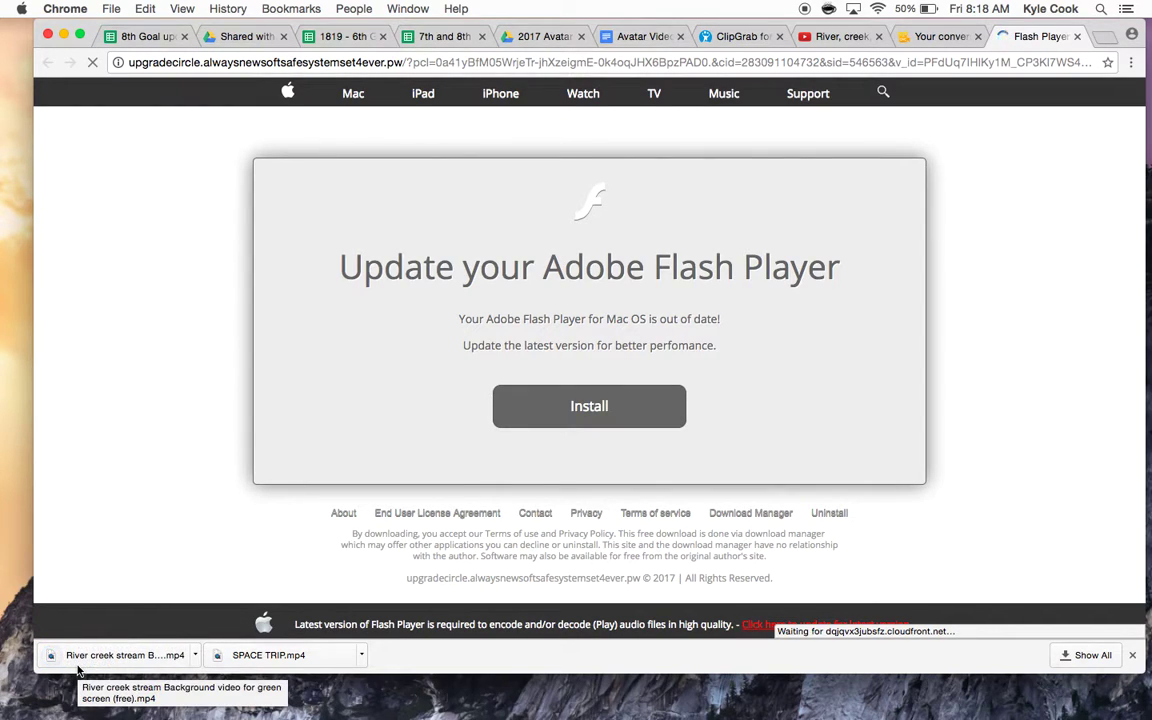
click(1077, 36)
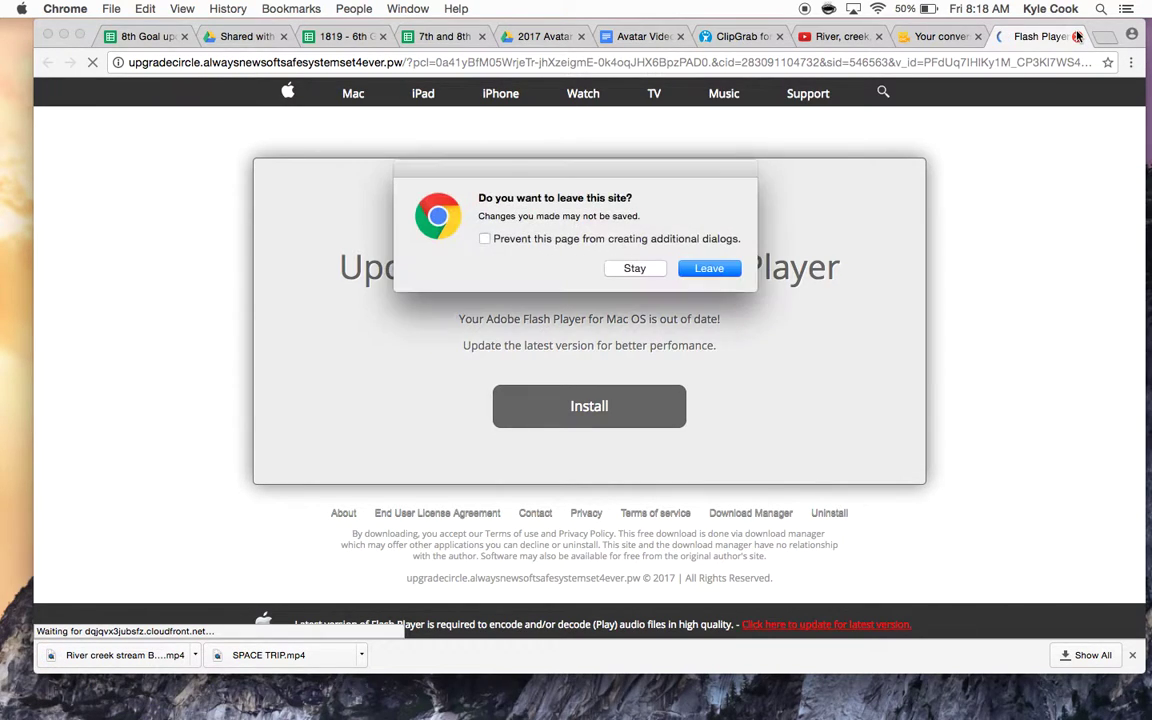
click(698, 270)
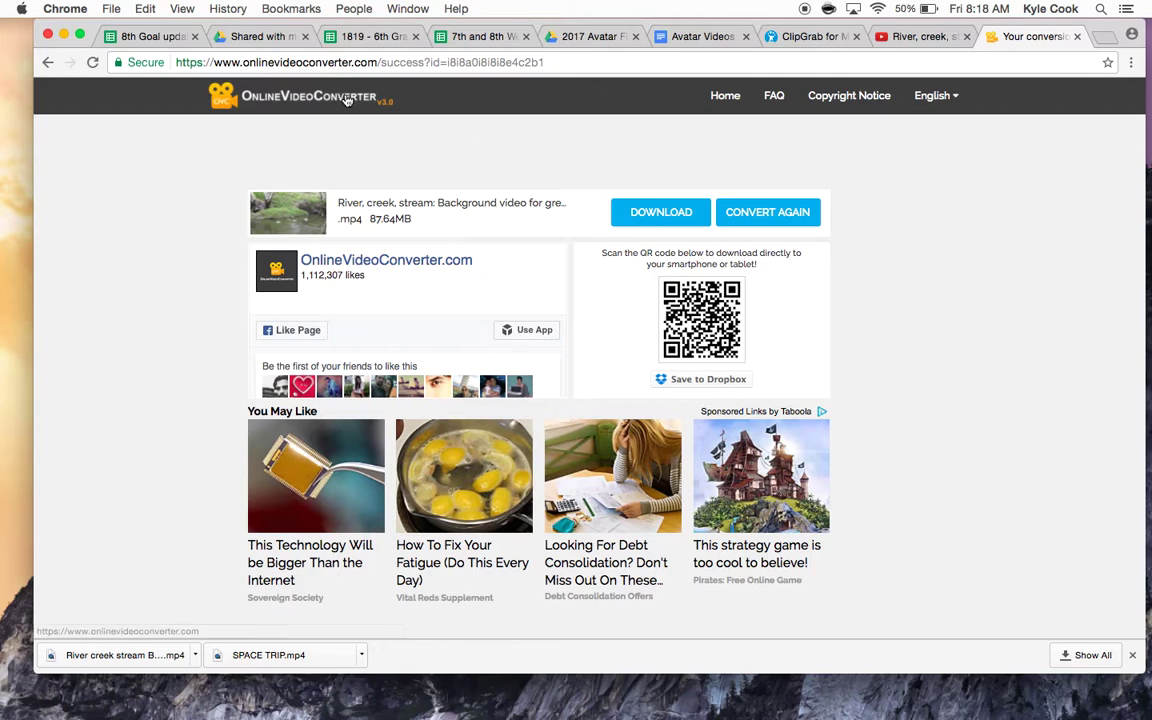
Save the downloaded river mp4 onto the desktop and restore the Avatar Demo 2 project in Final Cut Pro.
key(F11)
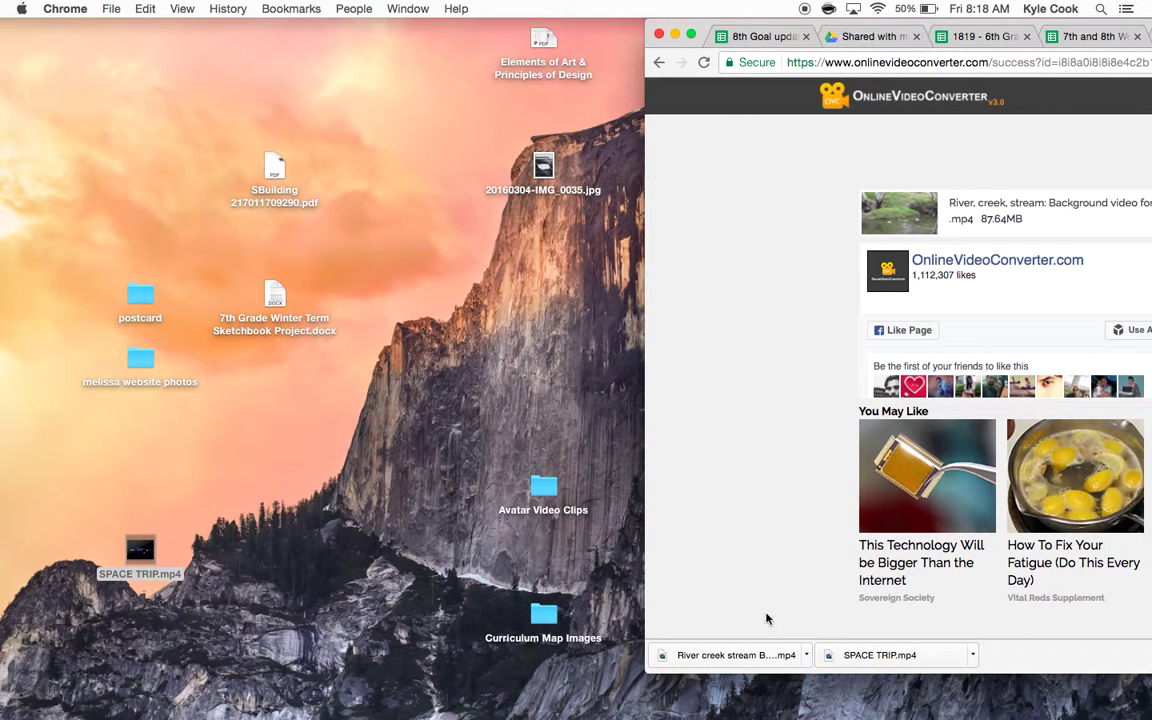
drag(750, 656, 466, 466)
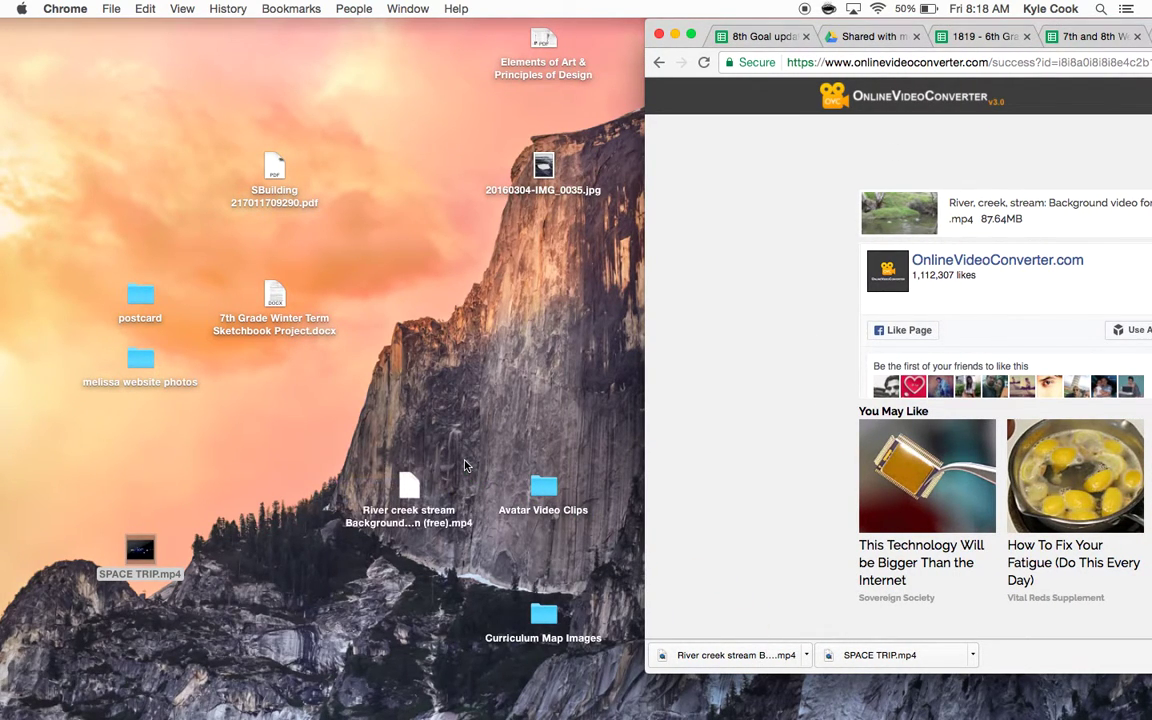
click(409, 483)
mouse_move(501, 712)
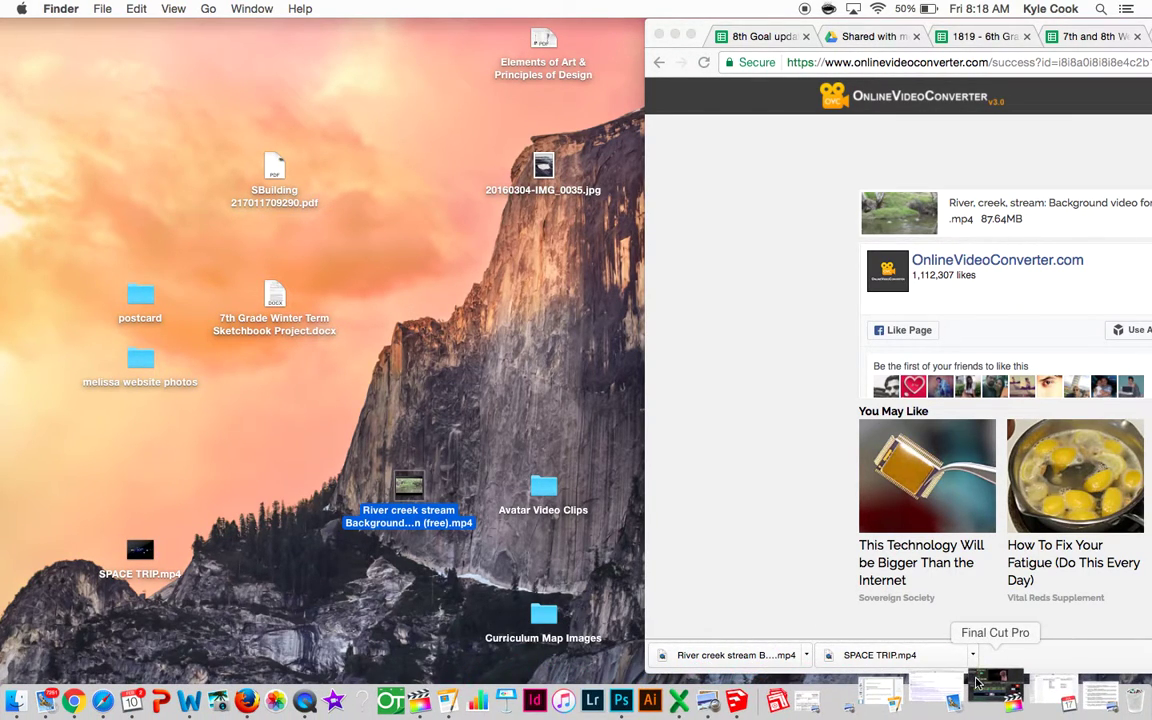
click(990, 703)
drag(144, 28, 657, 12)
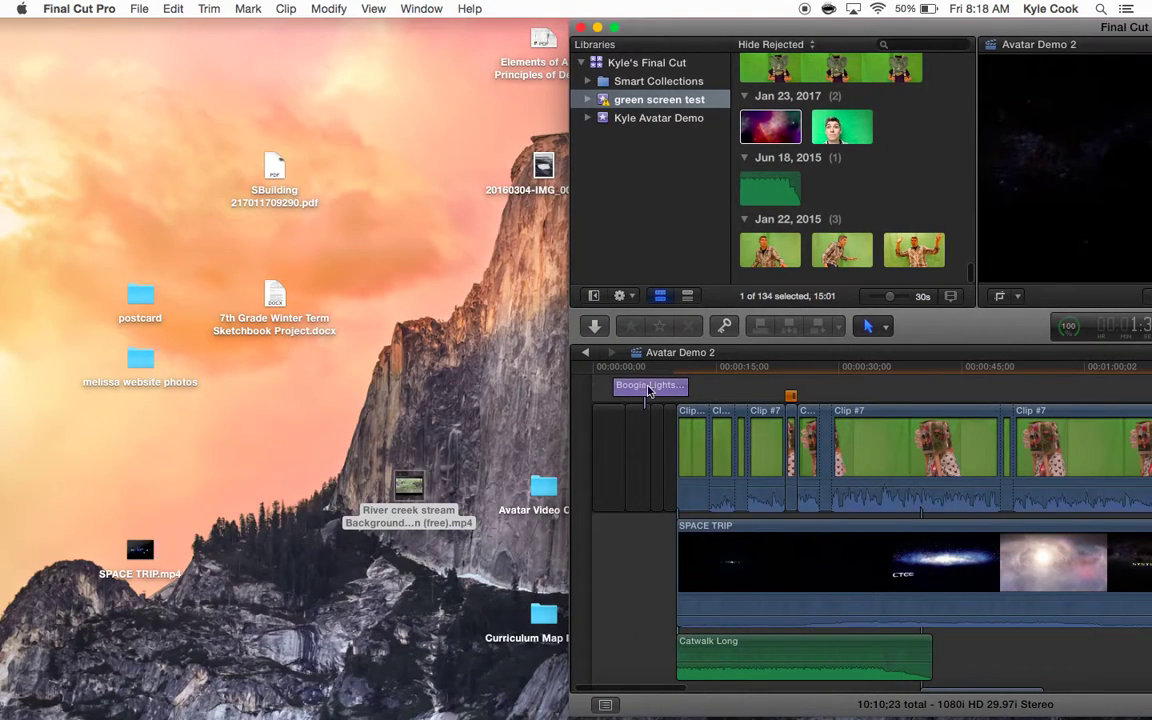
Delete the SPACE TRIP clip and place the river clip beneath the avatar clips at the timeline start.
click(741, 574)
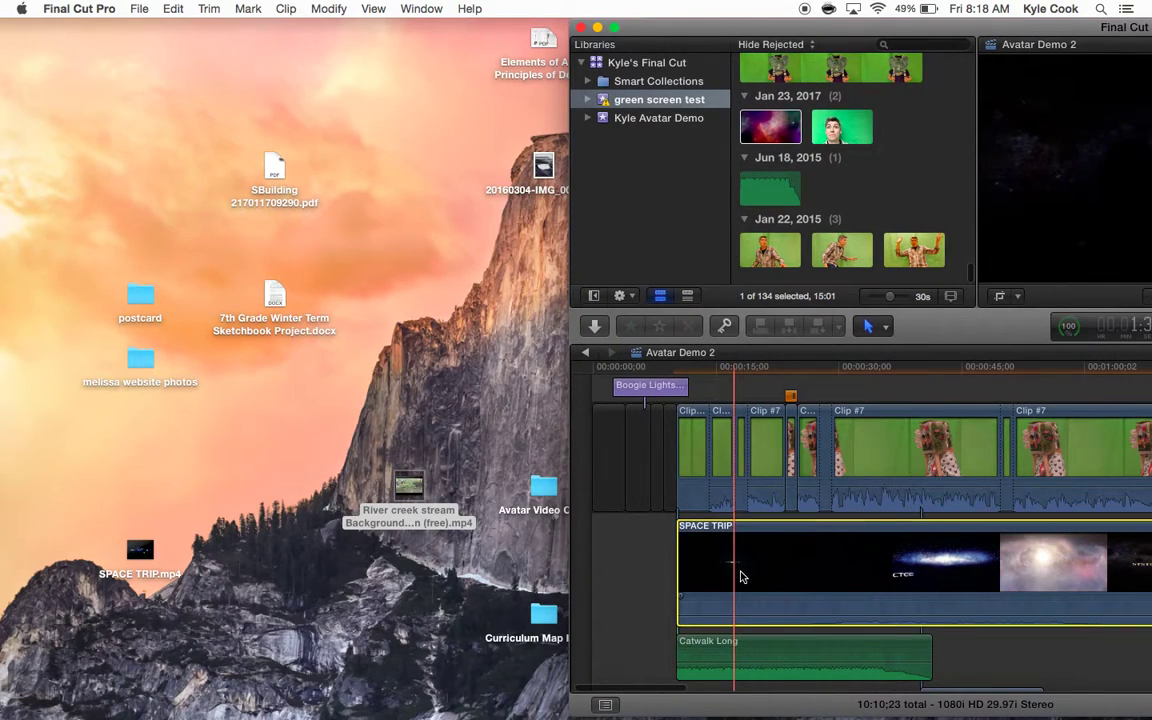
key(Delete)
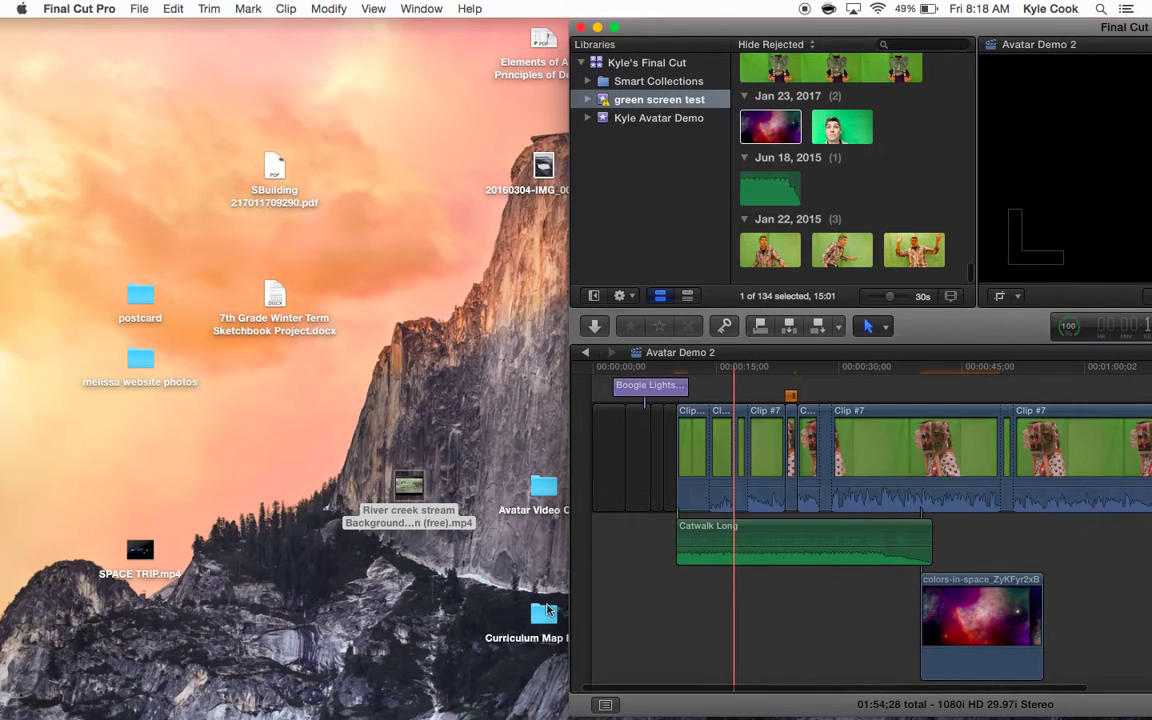
drag(413, 483, 858, 597)
mouse_move(968, 604)
mouse_down()
mouse_move(1005, 582)
mouse_move(985, 594)
mouse_move(966, 585)
mouse_up()
drag(1050, 545, 768, 556)
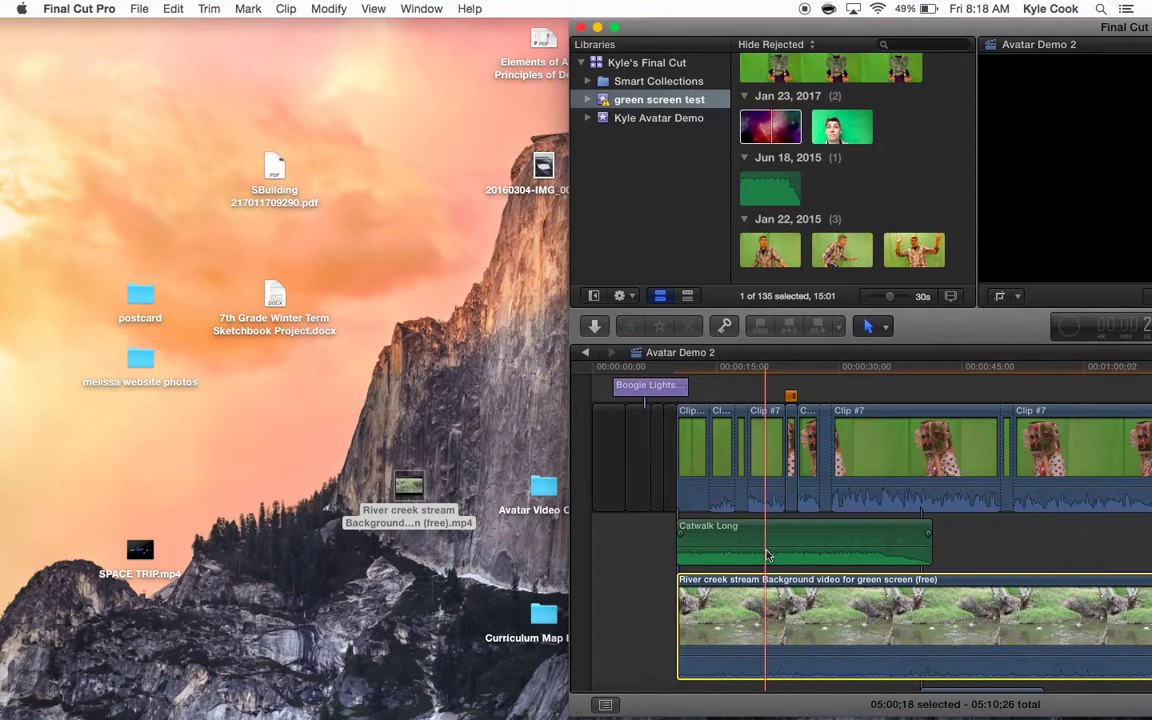
double_click(670, 36)
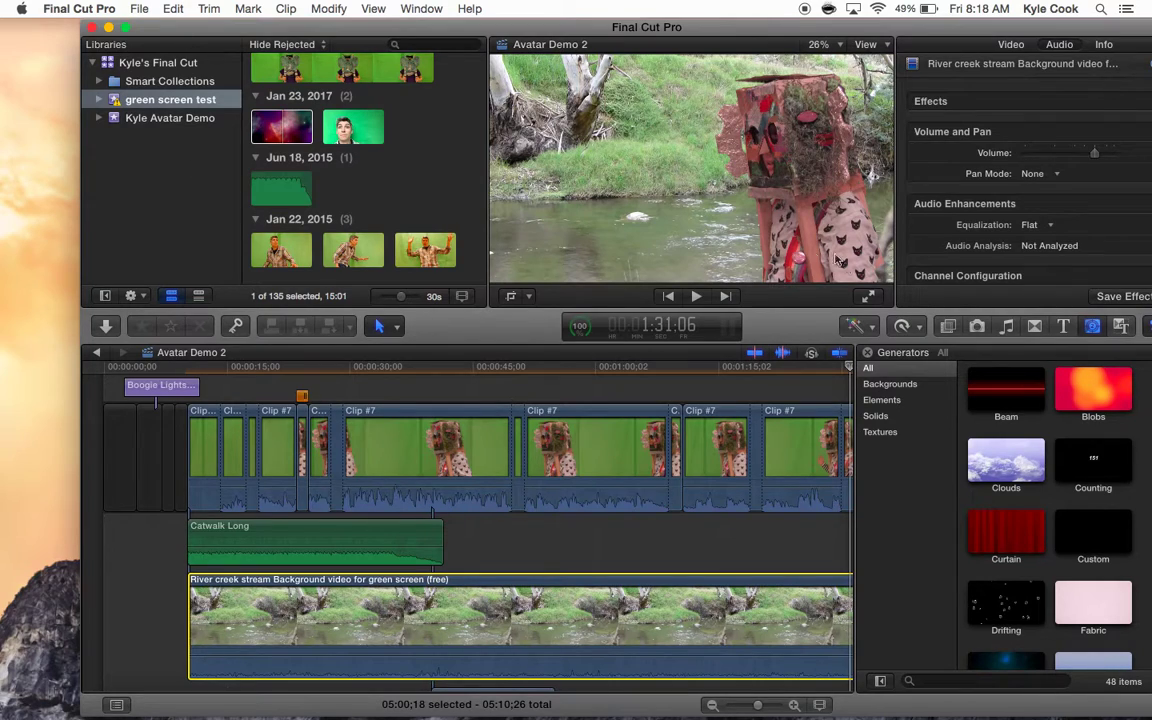
Preview the avatar composited over the river background and select the river clip.
click(697, 298)
click(697, 298)
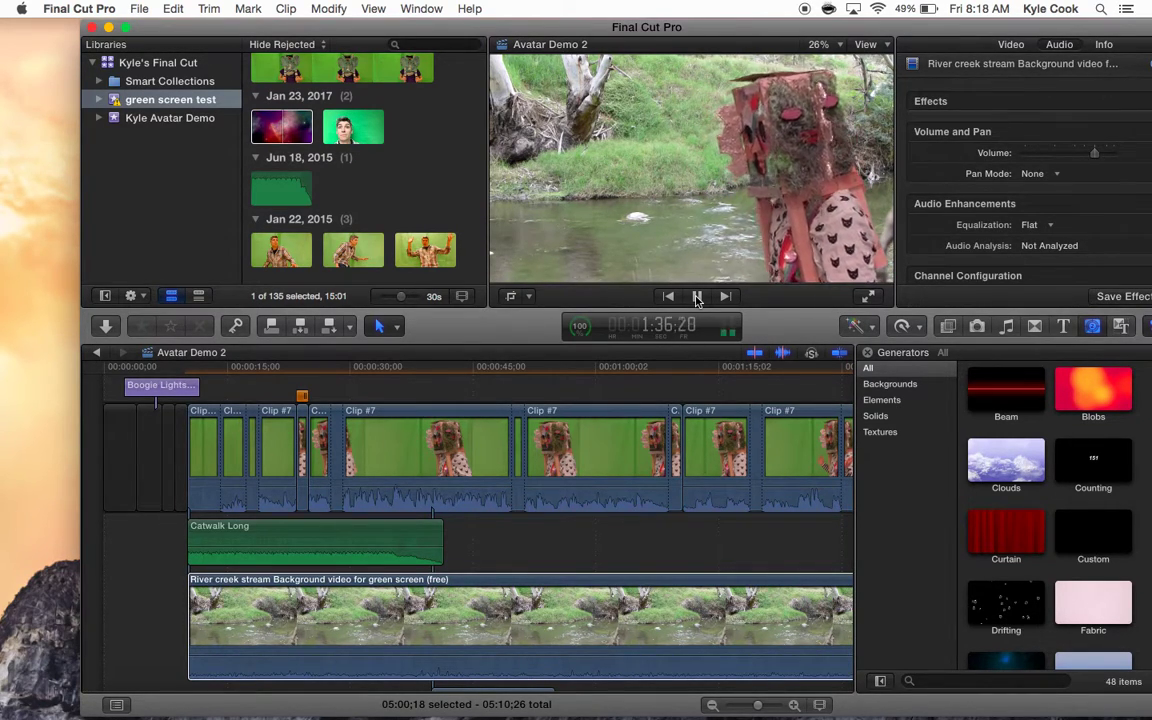
click(697, 298)
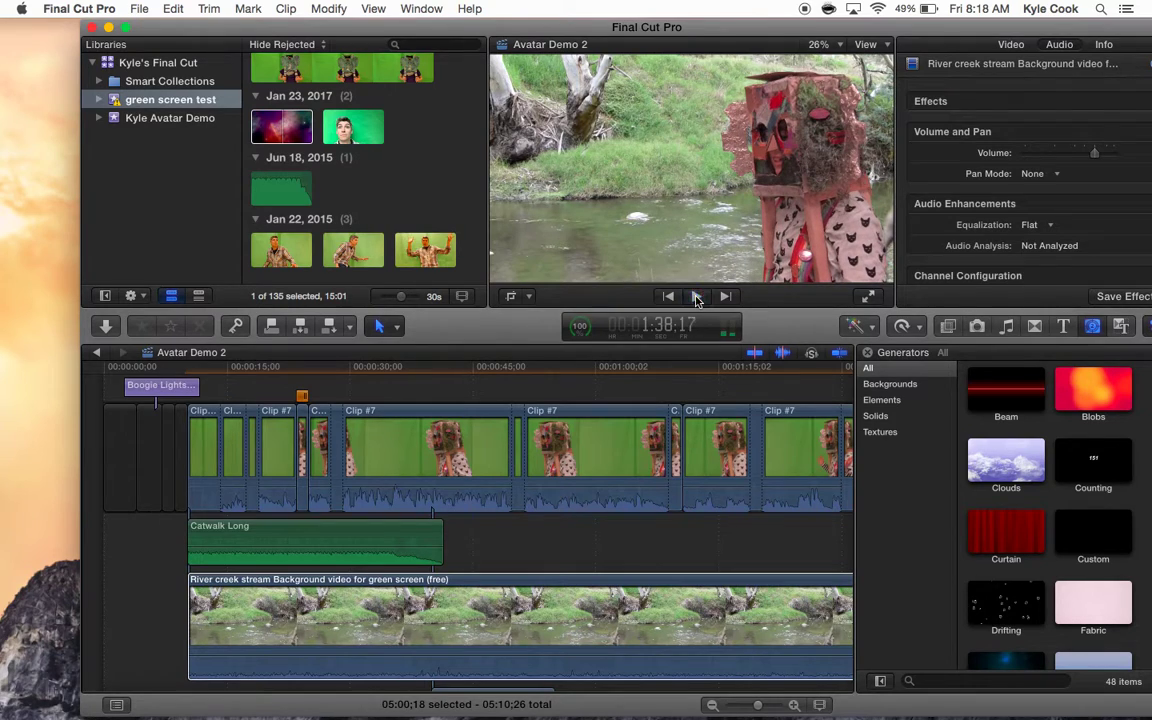
scroll(535, 588, right, 5)
click(440, 671)
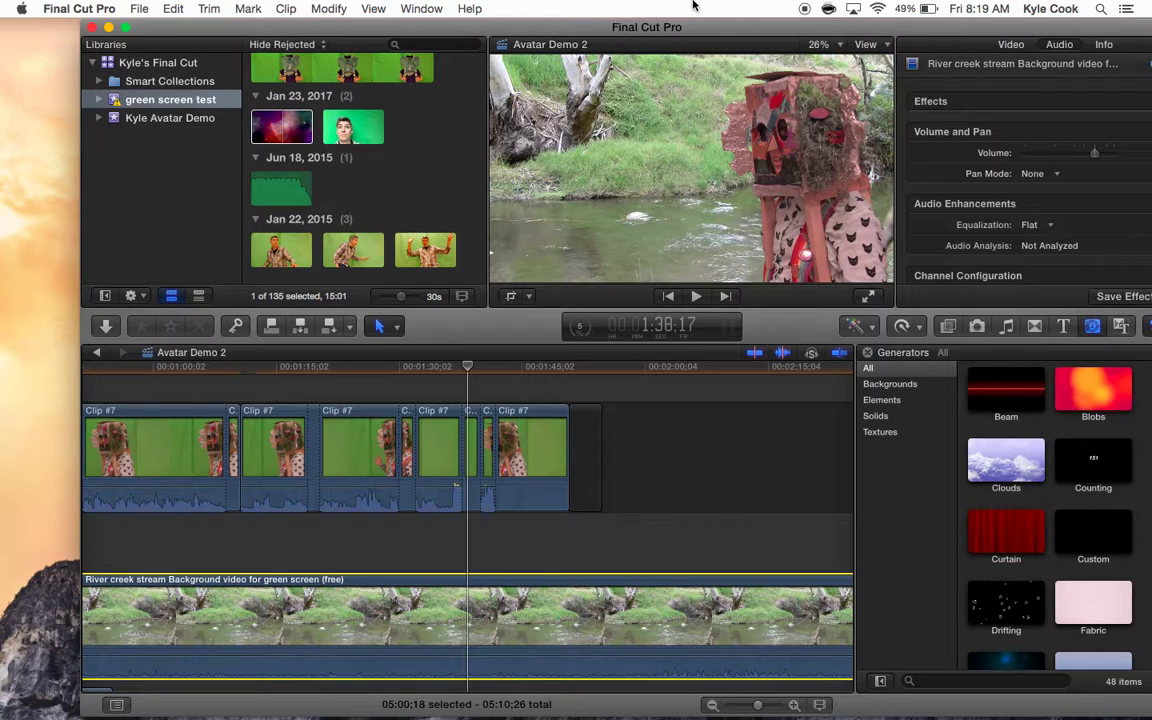
Shrink the Final Cut window, move it down and left, and bring Chrome's converter page forward.
double_click(165, 31)
drag(784, 254, 473, 466)
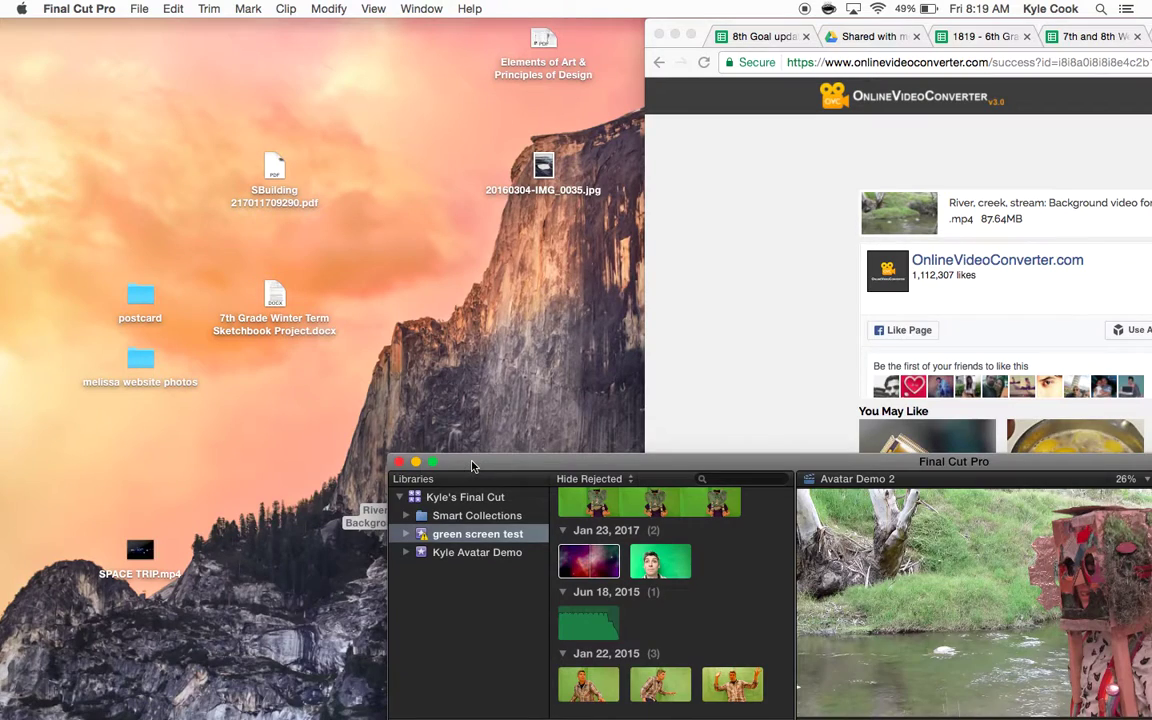
click(704, 33)
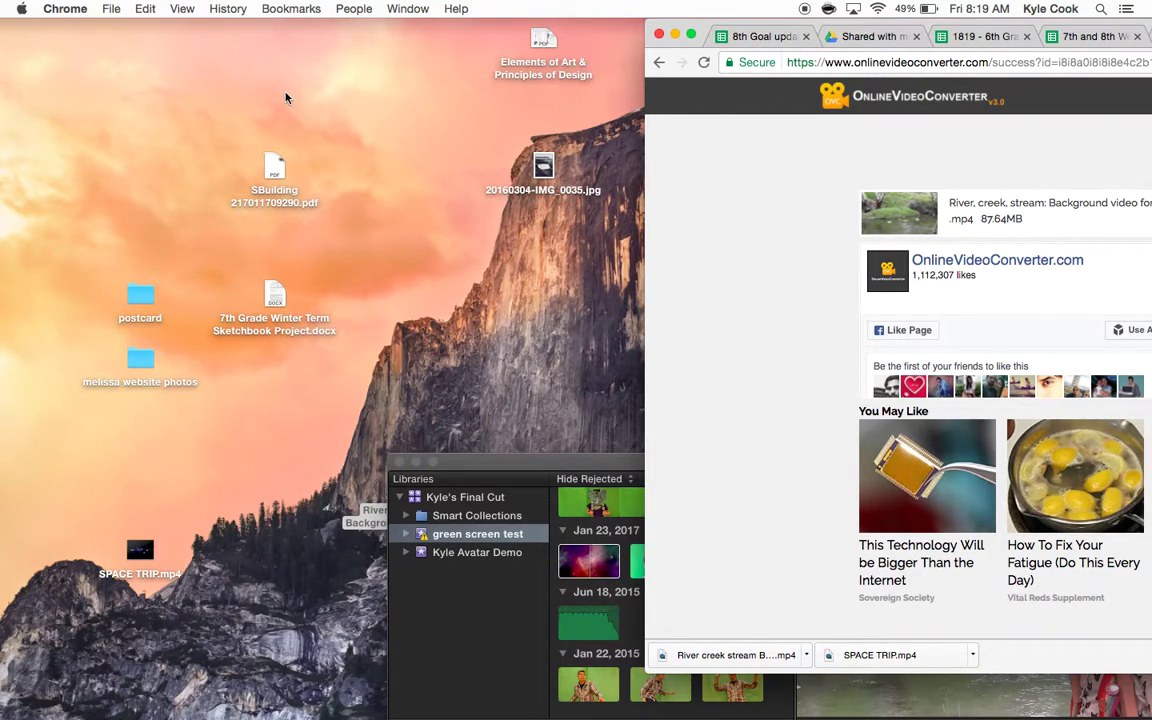